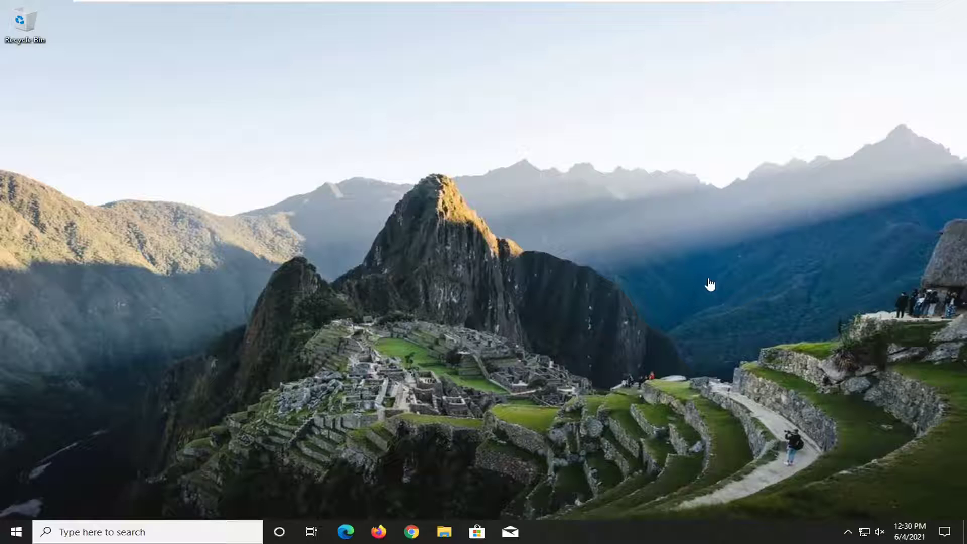
# - Launch Task Manager from the taskbar's right-click menu
pyautogui.rightClick(637, 539)
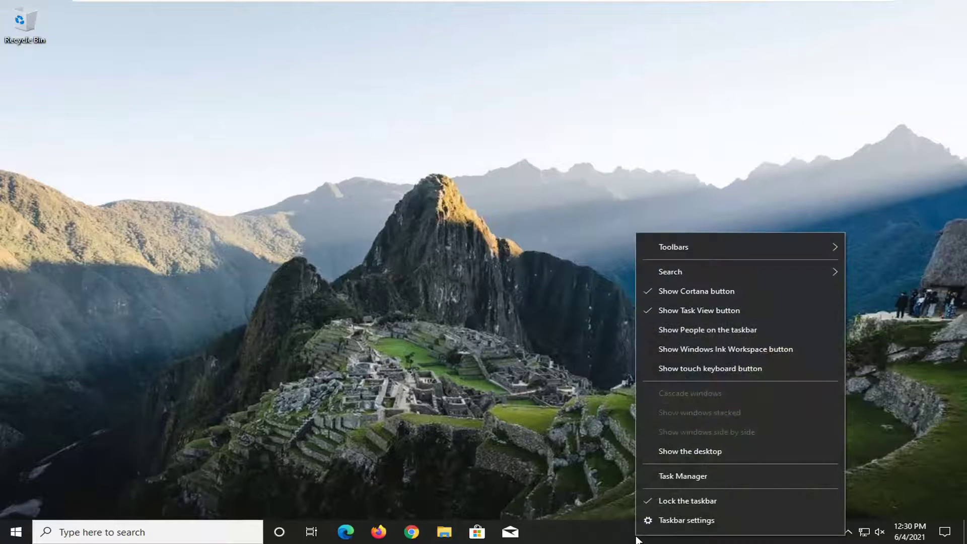
pyautogui.click(682, 476)
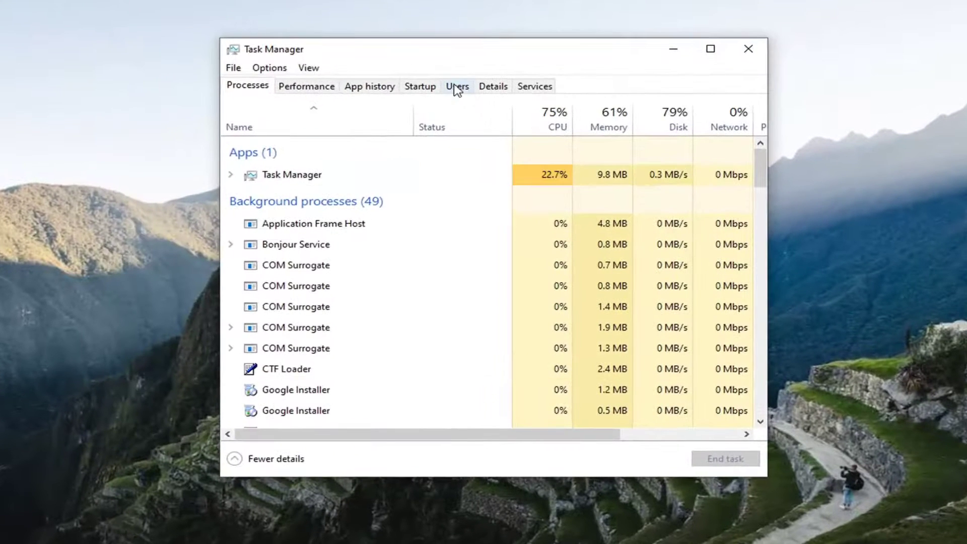
# - On the Startup tab, toggle Microsoft OneDrive to Enabled, then set it to Disabled
pyautogui.click(415, 86)
pyautogui.click(304, 210)
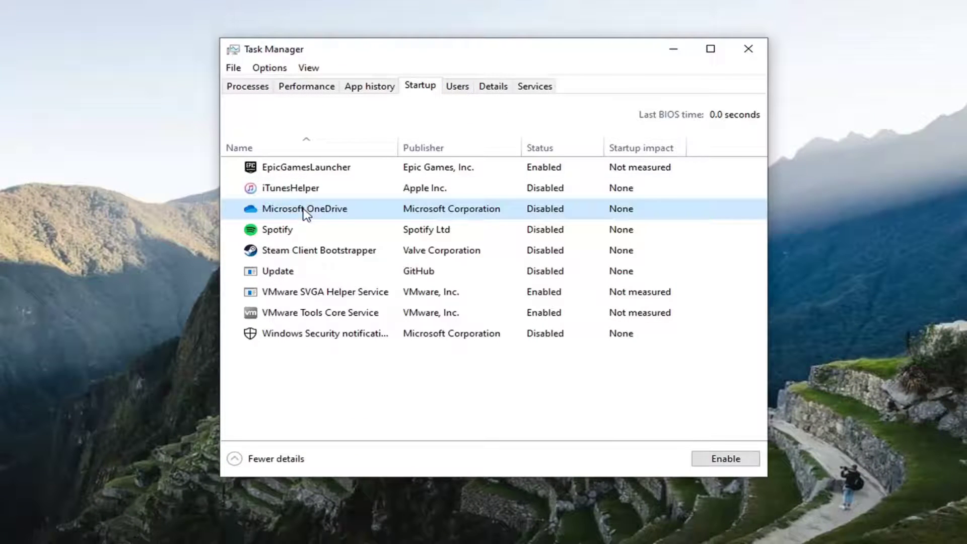
pyautogui.click(713, 458)
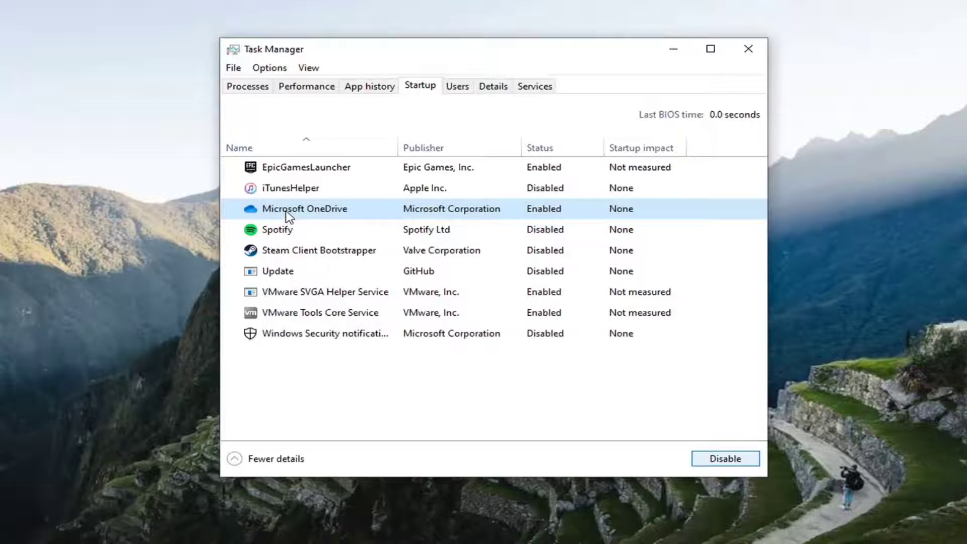
pyautogui.rightClick(285, 209)
pyautogui.click(312, 216)
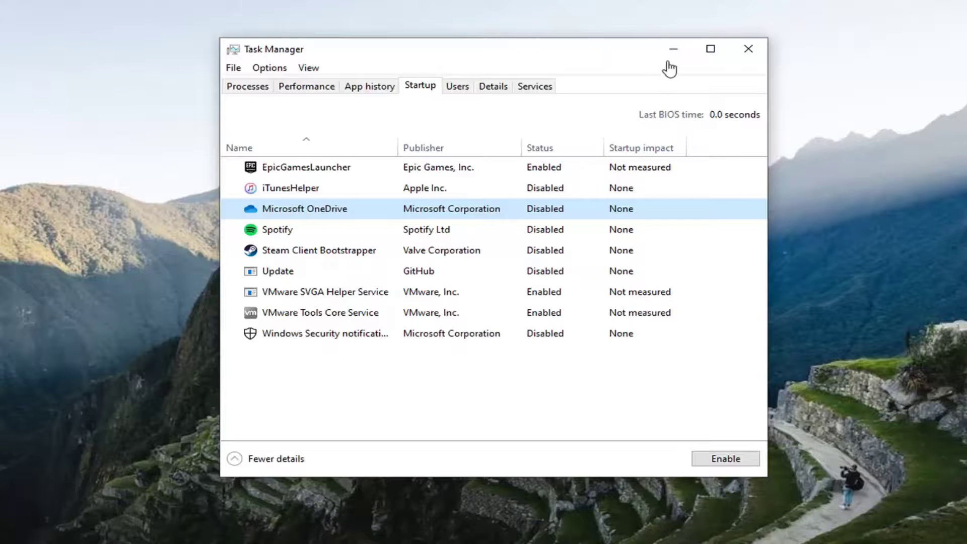
pyautogui.click(739, 61)
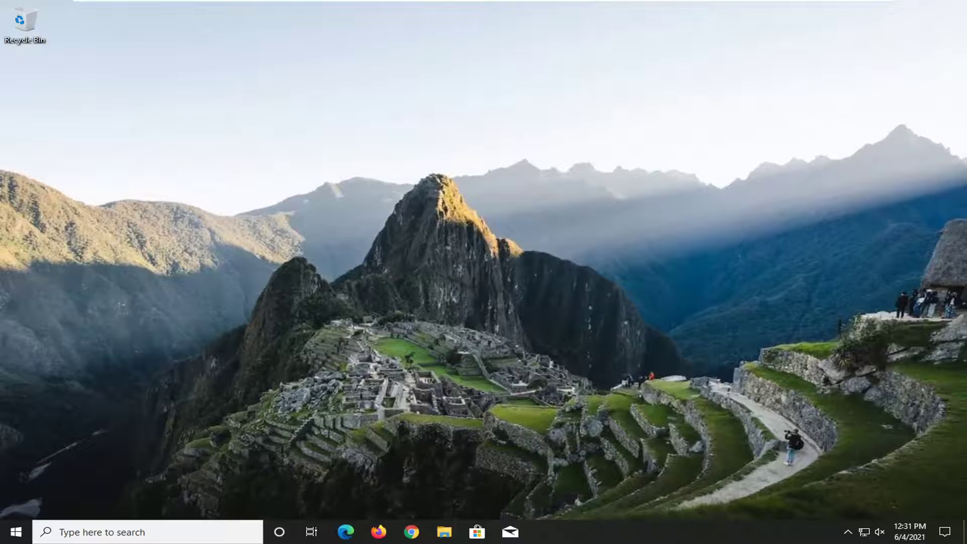